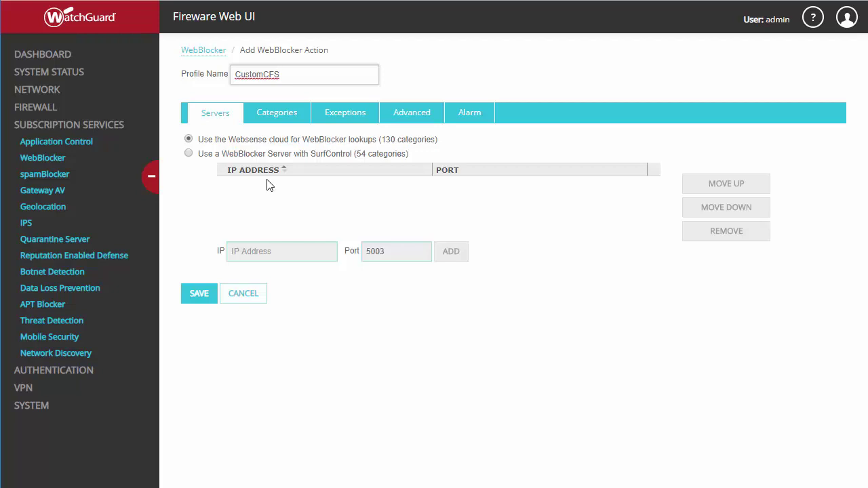
Select the Adult Material and Drugs category groups for the CustomCFS WebBlocker action
{"action": "left_click", "coordinate": [285, 120]}
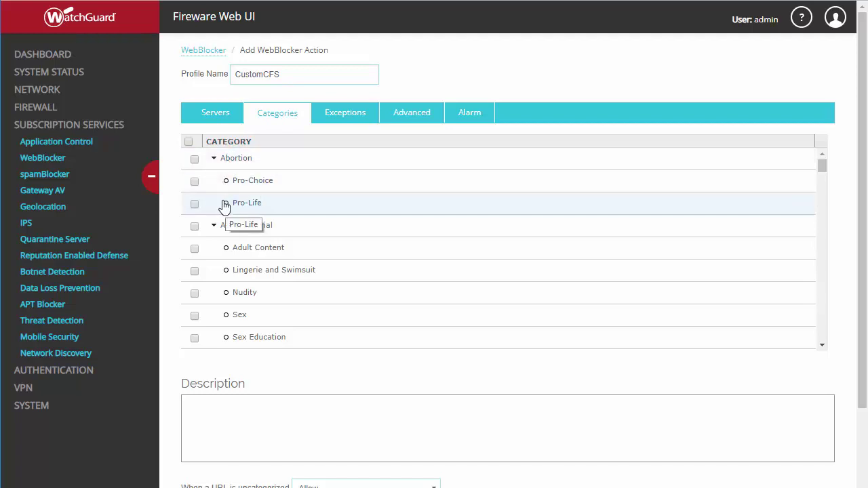
{"action": "left_click", "coordinate": [195, 227]}
{"action": "scroll", "coordinate": [193, 233], "scroll_direction": "down", "scroll_amount": 3}
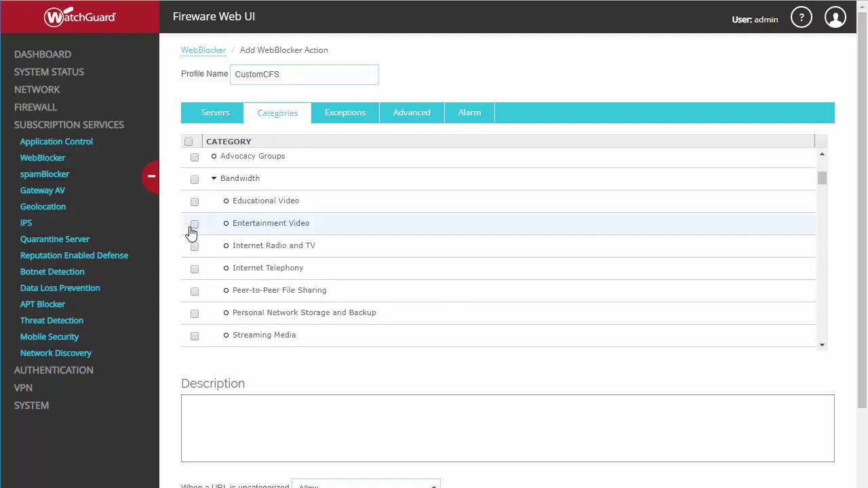
{"action": "scroll", "coordinate": [191, 231], "scroll_direction": "down", "scroll_amount": 2}
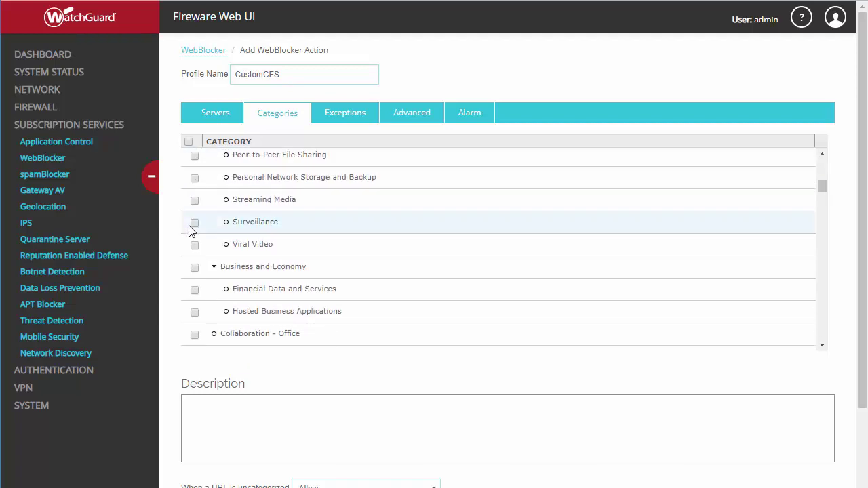
{"action": "scroll", "coordinate": [191, 231], "scroll_direction": "down", "scroll_amount": 2}
{"action": "left_click", "coordinate": [194, 223]}
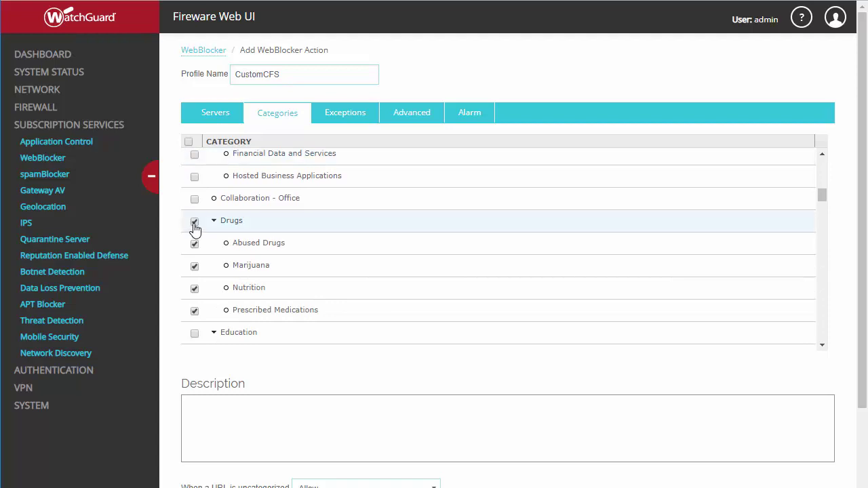
Select the Extended Protection category group along with the Gambling and Games categories
{"action": "scroll", "coordinate": [194, 228], "scroll_direction": "down", "scroll_amount": 4}
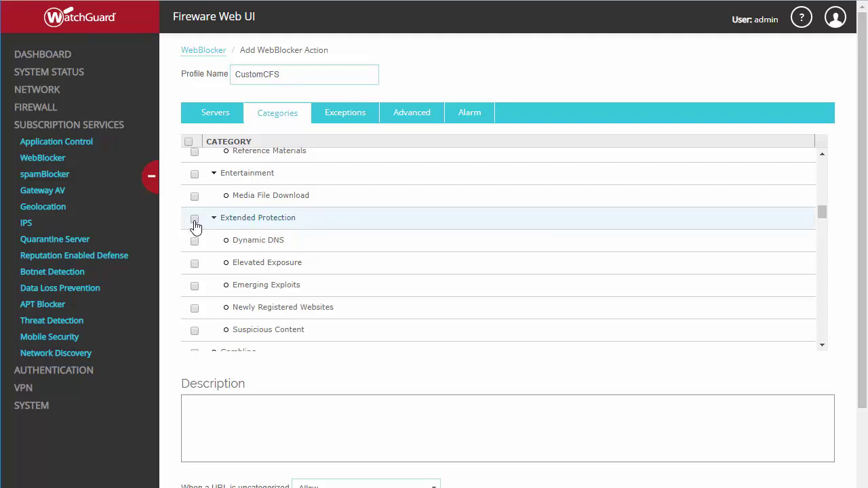
{"action": "left_click", "coordinate": [195, 218]}
{"action": "scroll", "coordinate": [195, 227], "scroll_direction": "down", "scroll_amount": 2}
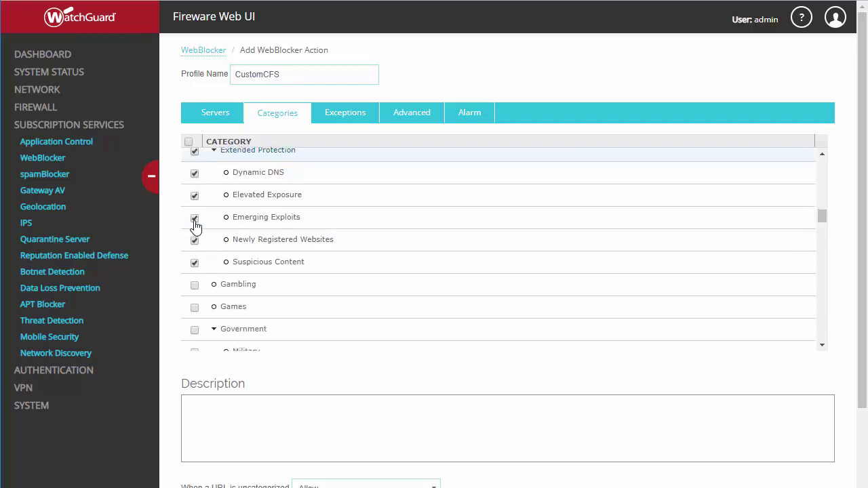
{"action": "left_click", "coordinate": [195, 217]}
{"action": "left_click", "coordinate": [194, 239]}
Select Hacking and Proxy Avoidance under Information Technology, and review the category selections made so far
{"action": "scroll", "coordinate": [194, 241], "scroll_direction": "down", "scroll_amount": 1}
{"action": "scroll", "coordinate": [194, 242], "scroll_direction": "down", "scroll_amount": 3}
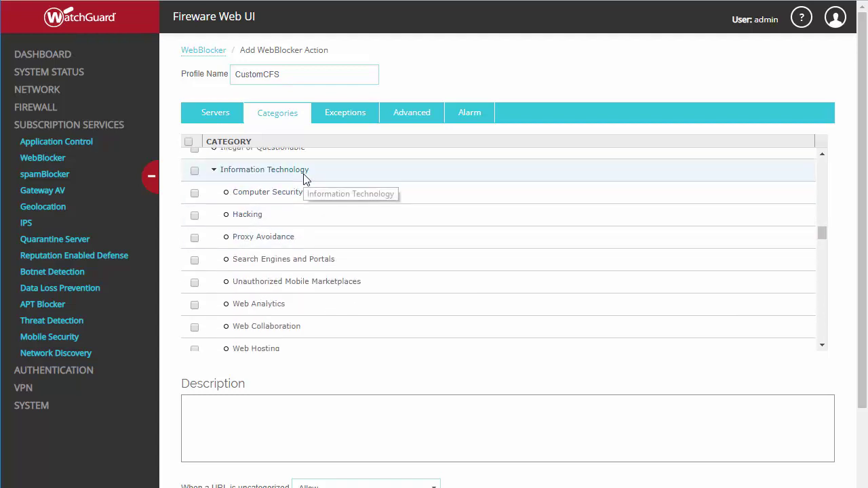
{"action": "left_click", "coordinate": [195, 215]}
{"action": "left_click", "coordinate": [195, 238]}
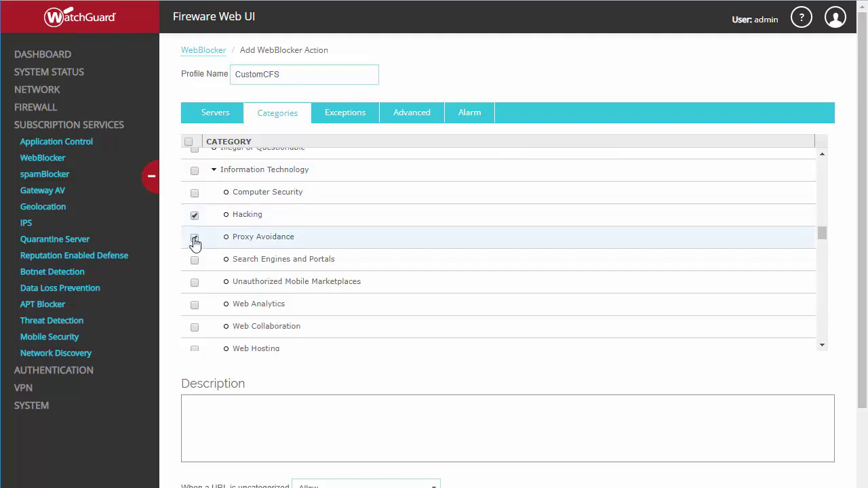
{"action": "scroll", "coordinate": [195, 242], "scroll_direction": "up", "scroll_amount": 5}
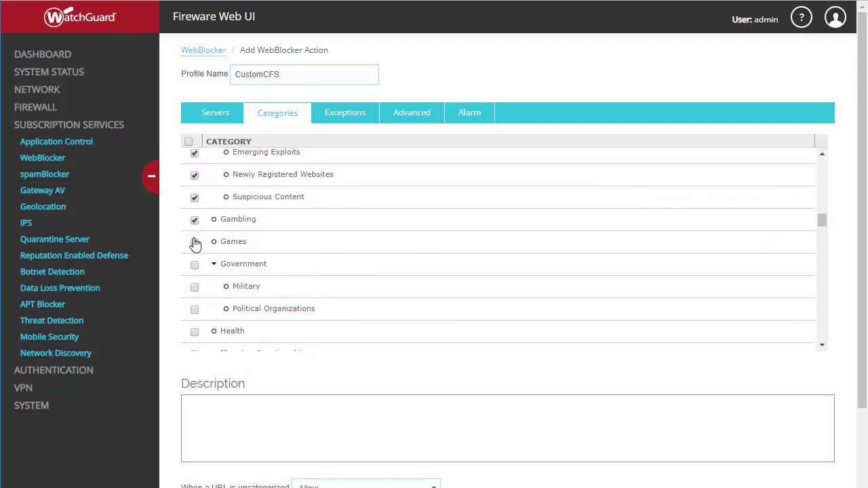
{"action": "scroll", "coordinate": [196, 243], "scroll_direction": "up", "scroll_amount": 5}
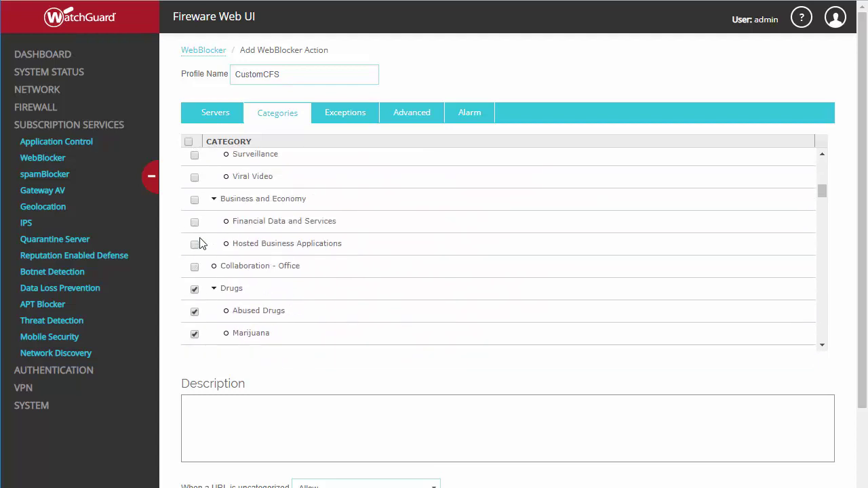
{"action": "scroll", "coordinate": [366, 263], "scroll_direction": "up", "scroll_amount": 3}
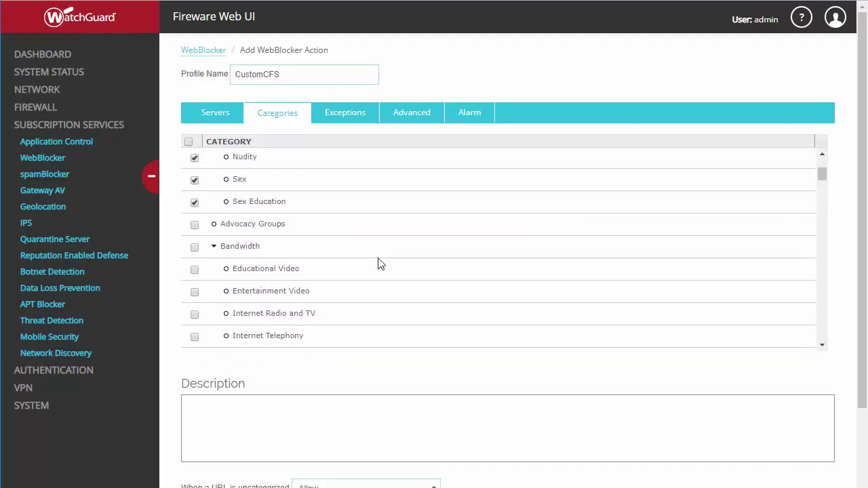
{"action": "scroll", "coordinate": [378, 263], "scroll_direction": "up", "scroll_amount": 3}
Add a WebBlocker exception named Meds with the pattern prescriptions.com/*
{"action": "left_click", "coordinate": [347, 120]}
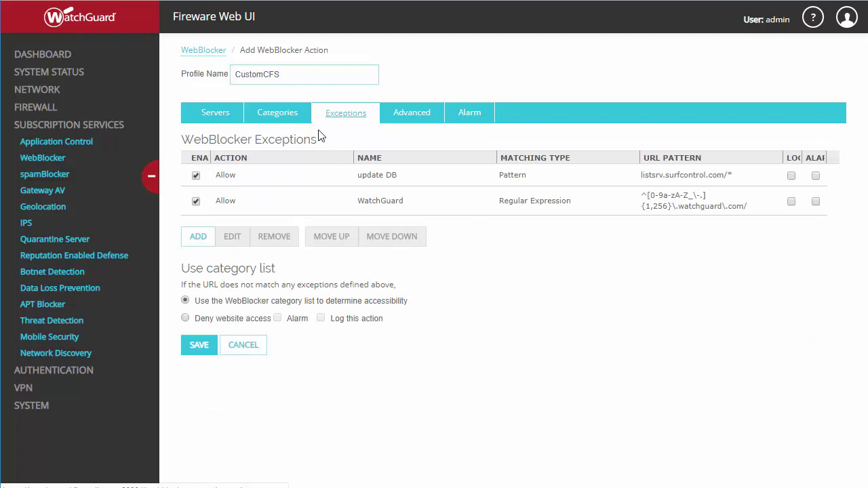
{"action": "left_click", "coordinate": [196, 242]}
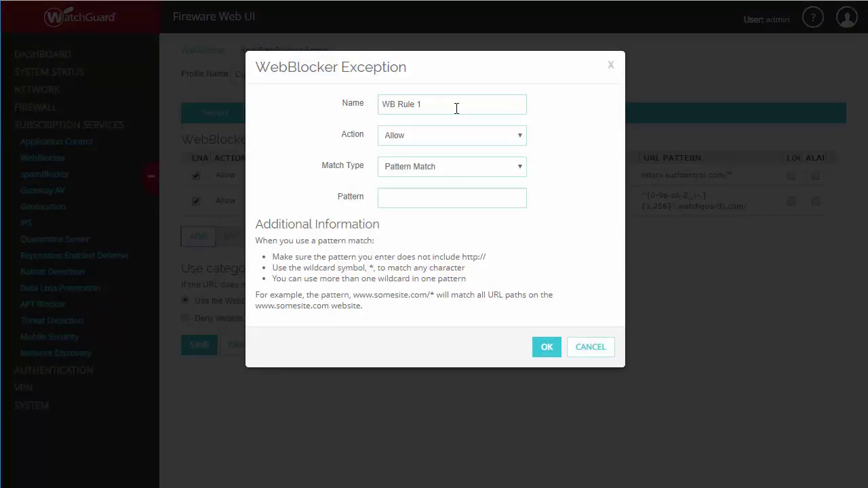
{"action": "left_click_drag", "start_coordinate": [454, 108], "coordinate": [360, 101]}
{"action": "type", "text": "Meds"}
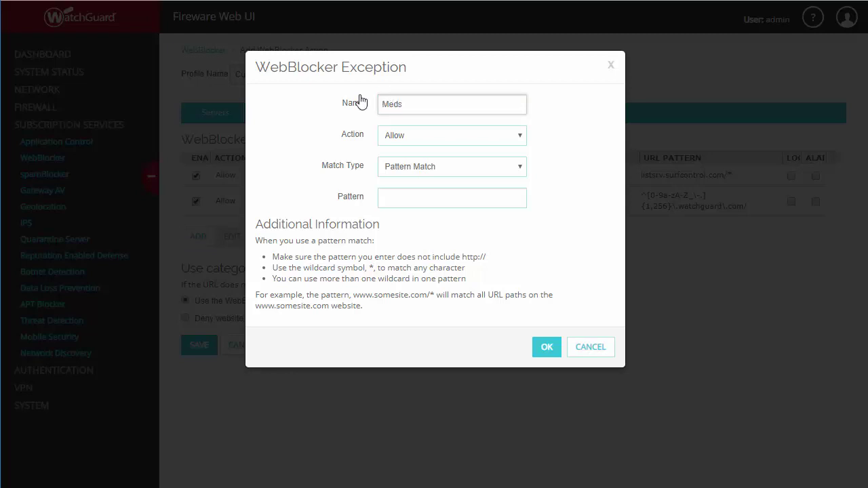
{"action": "left_click", "coordinate": [405, 199]}
{"action": "type", "text": "presc"}
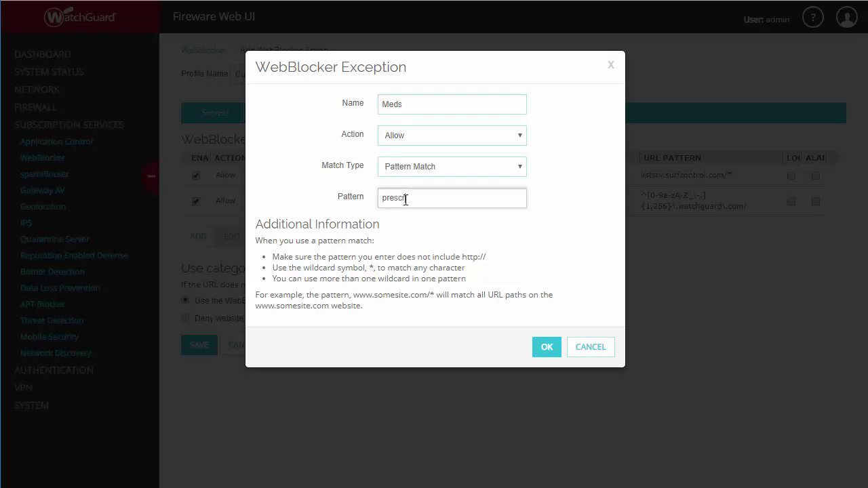
{"action": "type", "text": "riptions.com/*"}
Preview the Exact Match and Regular Expression match types, return to Pattern Match and confirm the Meds exception
{"action": "left_click", "coordinate": [520, 169]}
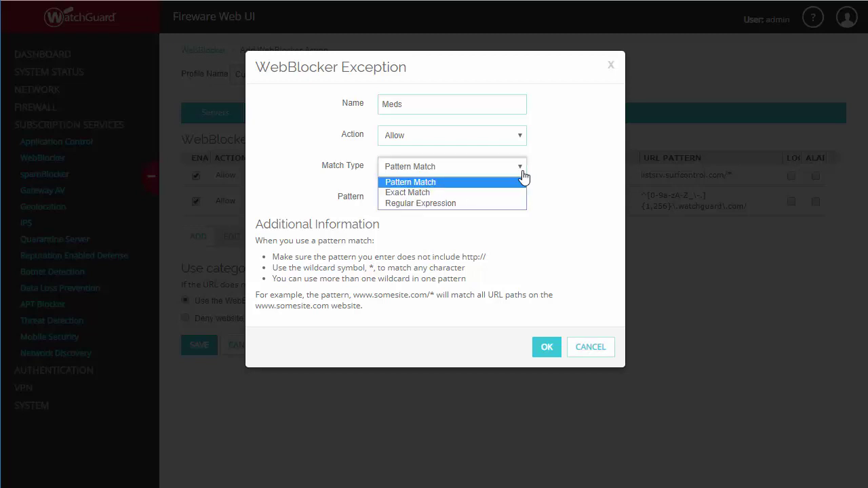
{"action": "left_click", "coordinate": [456, 191]}
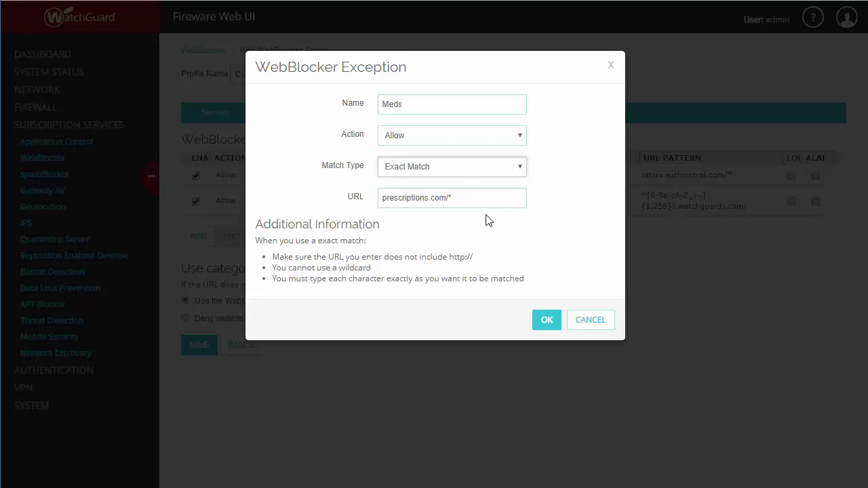
{"action": "left_click", "coordinate": [500, 175]}
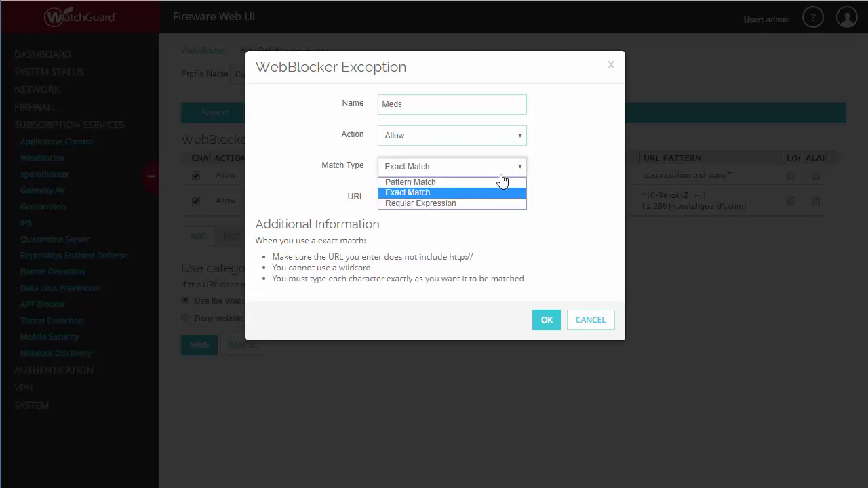
{"action": "left_click", "coordinate": [467, 203]}
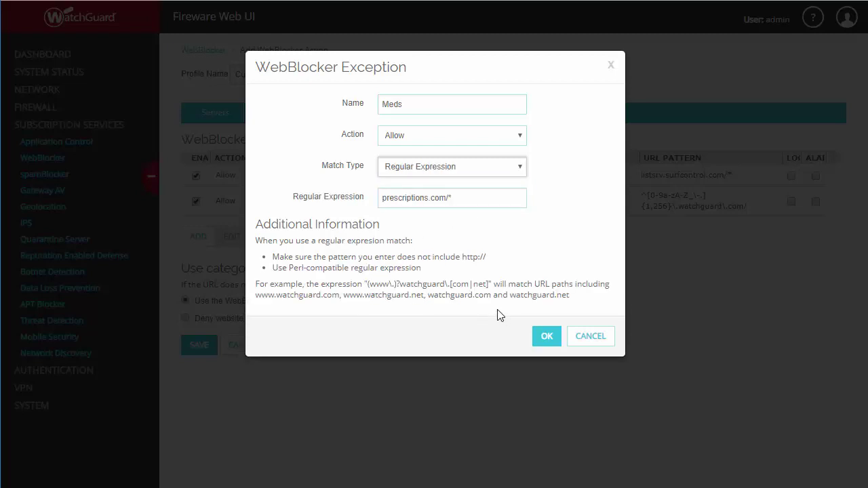
{"action": "left_click", "coordinate": [517, 175]}
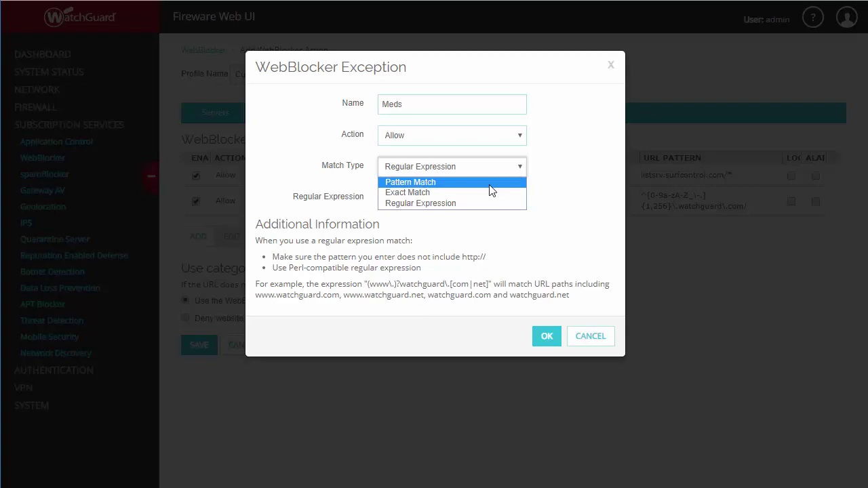
{"action": "left_click", "coordinate": [491, 182]}
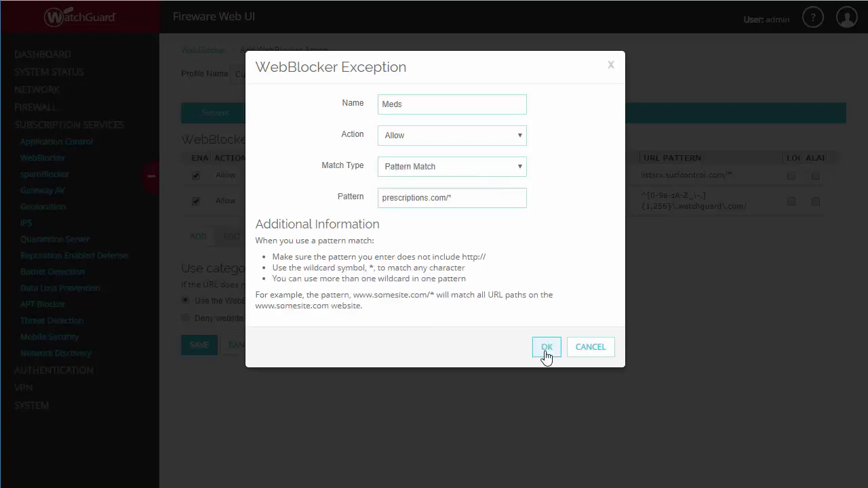
{"action": "left_click", "coordinate": [545, 354]}
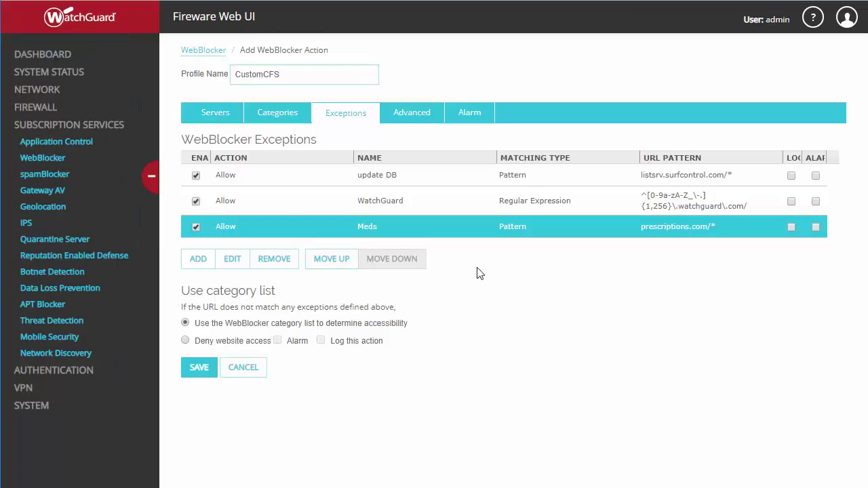
Enable WebBlocker local override in the advanced settings, entering and confirming the override passphrase
{"action": "left_click", "coordinate": [415, 116]}
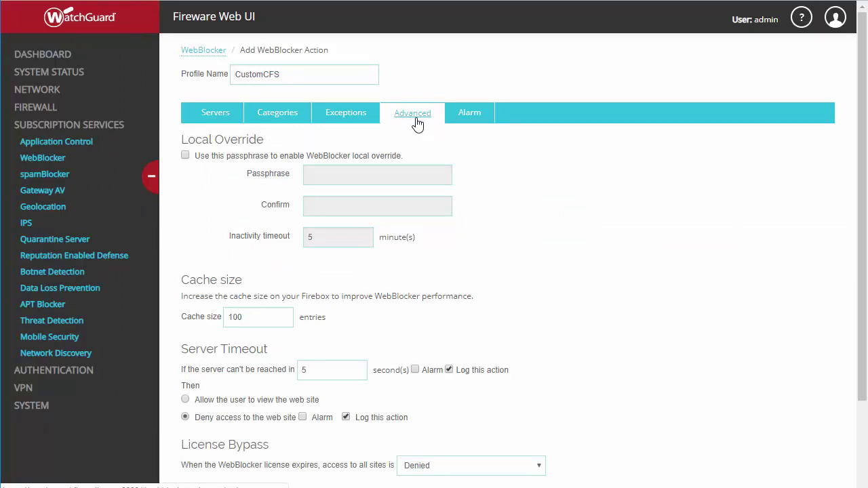
{"action": "left_click", "coordinate": [185, 156]}
{"action": "left_click", "coordinate": [335, 182]}
{"action": "type", "text": "•••••••••••••"}
{"action": "key", "text": "Tab"}
{"action": "type", "text": "•••••••••••••"}
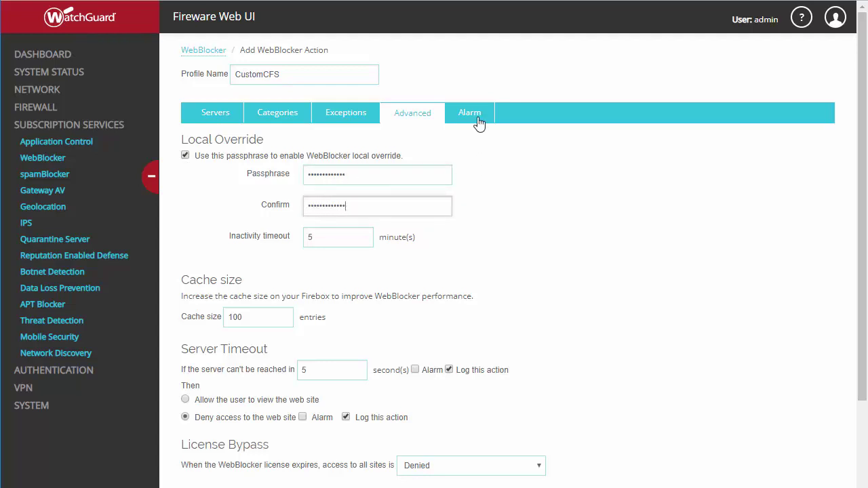
Review the alarm settings and save the CustomCFS WebBlocker action
{"action": "left_click", "coordinate": [475, 114]}
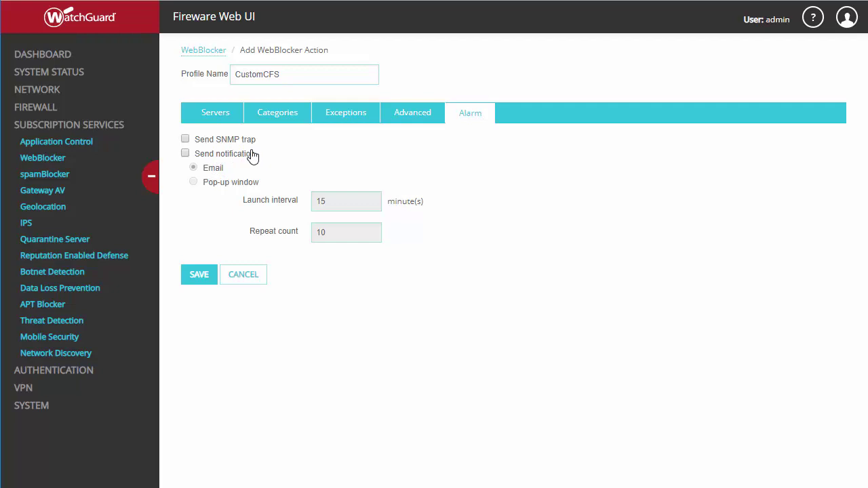
{"action": "left_click", "coordinate": [195, 274]}
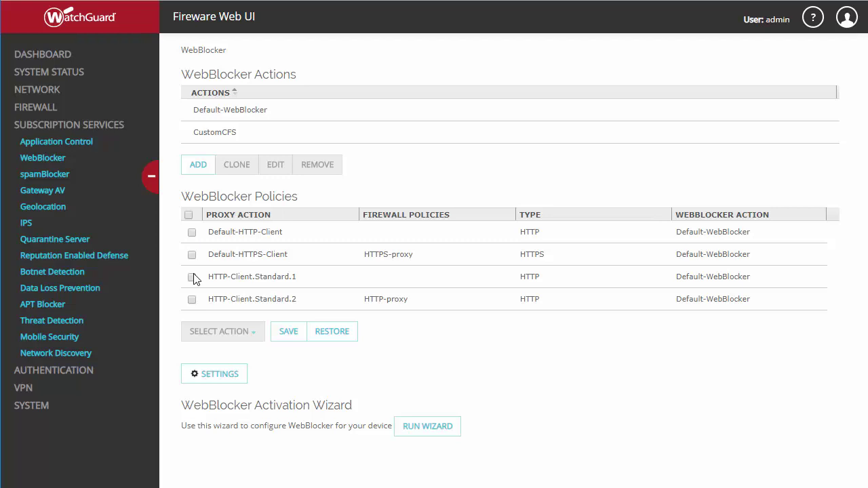
Assign the CustomCFS action to the Default-HTTPS-Client proxy action in the WebBlocker policies
{"action": "left_click", "coordinate": [194, 259]}
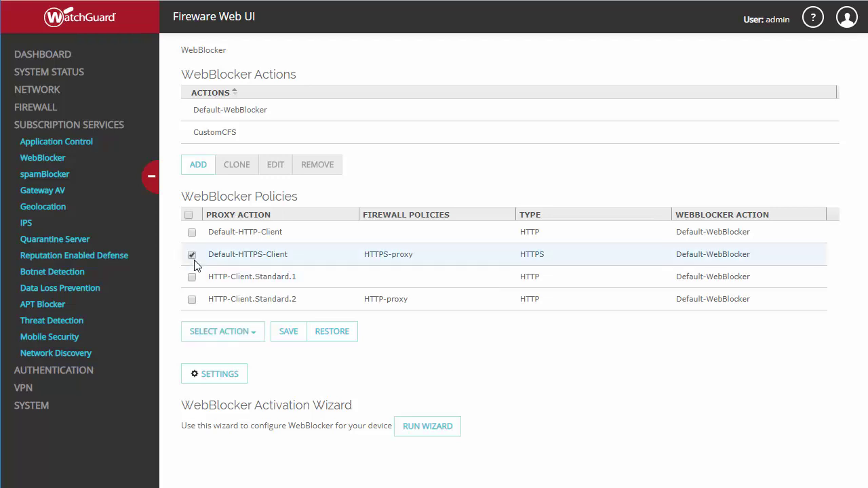
{"action": "left_click", "coordinate": [228, 331]}
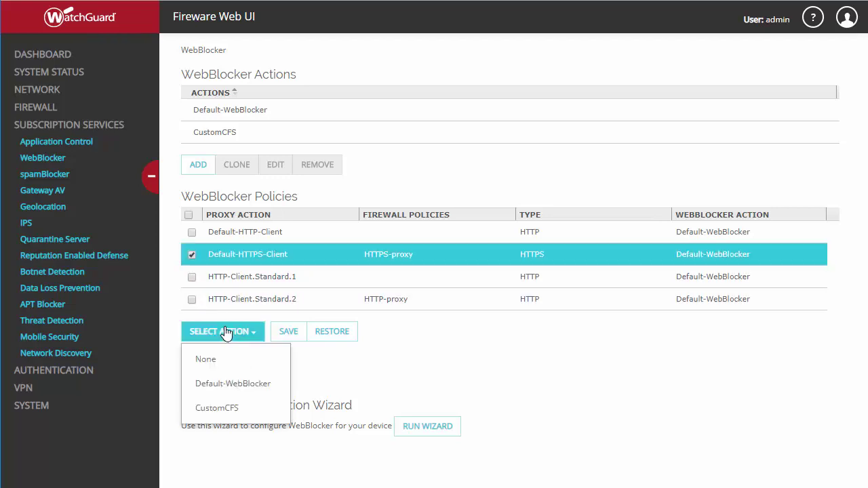
{"action": "left_click", "coordinate": [217, 408]}
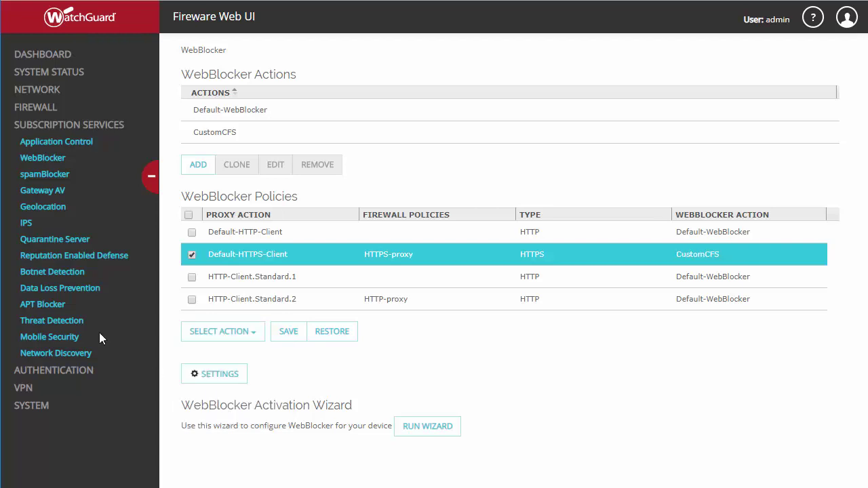
In the HTTPS-proxy firewall policy, set the proxy action's WebBlocker to CustomCFS and save the policy
{"action": "left_click", "coordinate": [46, 111]}
{"action": "left_click", "coordinate": [41, 124]}
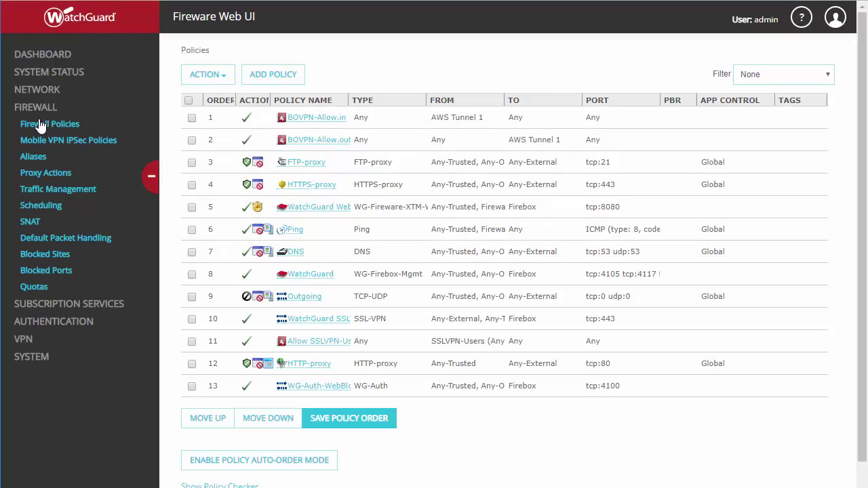
{"action": "left_click", "coordinate": [312, 192]}
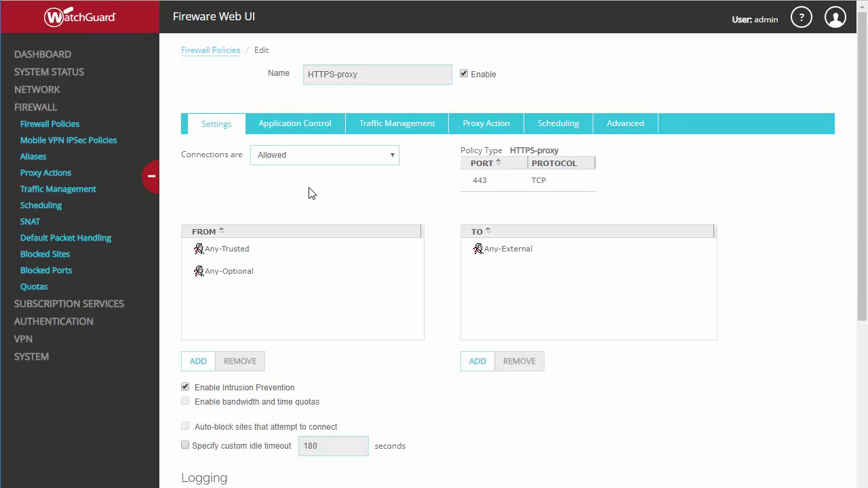
{"action": "left_click", "coordinate": [491, 130]}
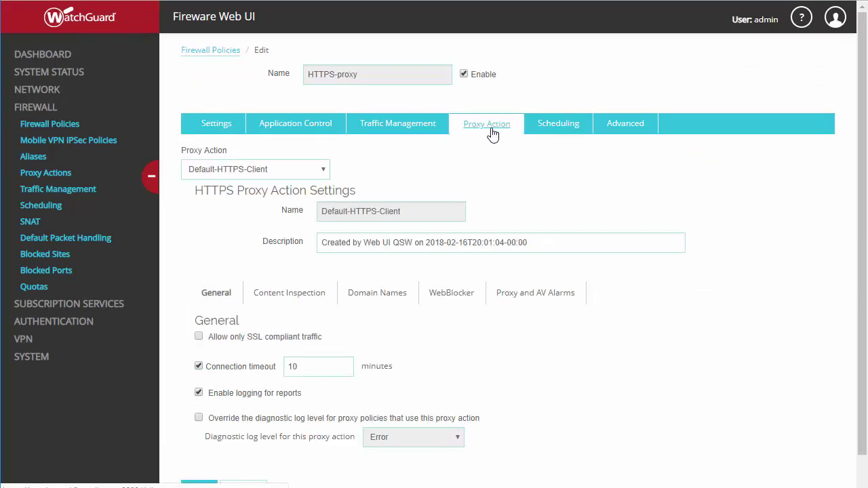
{"action": "left_click", "coordinate": [455, 298]}
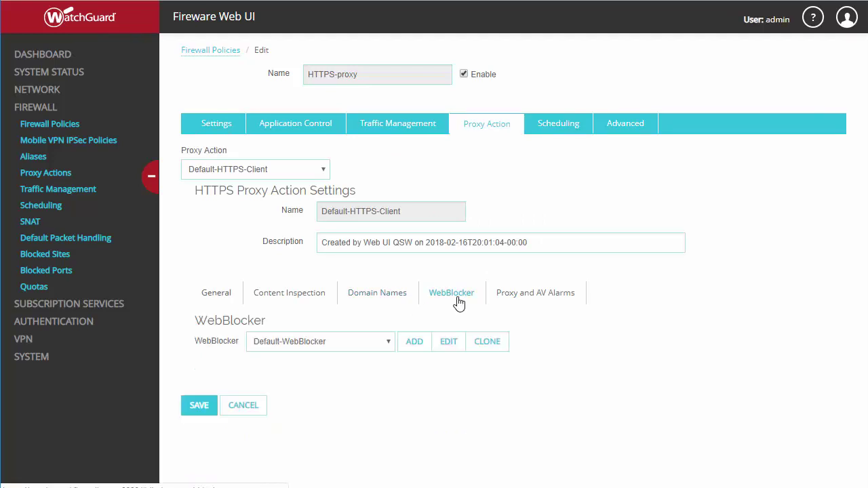
{"action": "left_click", "coordinate": [370, 346]}
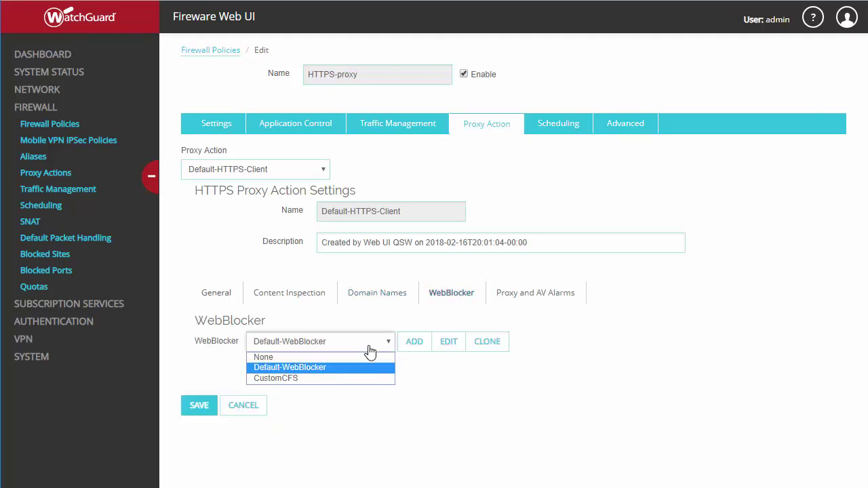
{"action": "left_click", "coordinate": [343, 380]}
{"action": "left_click", "coordinate": [207, 410]}
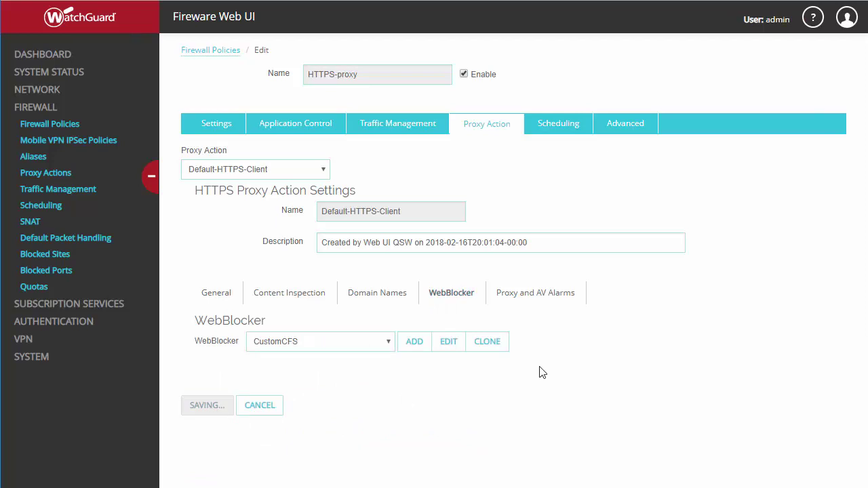